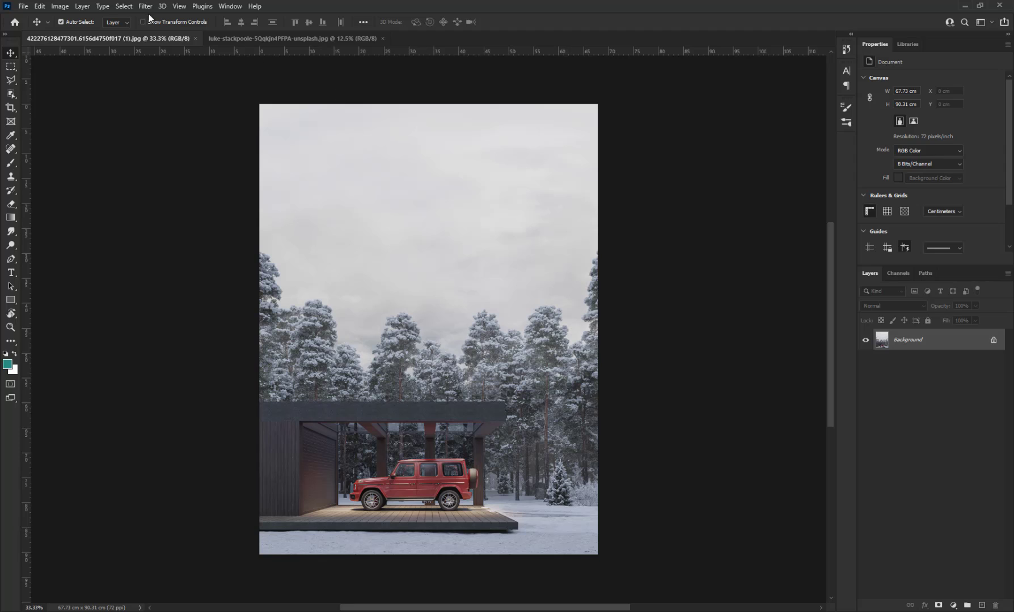
- Select the grey sky above the snowy tree line, then bring up the aurora image document
left_click(120, 7)
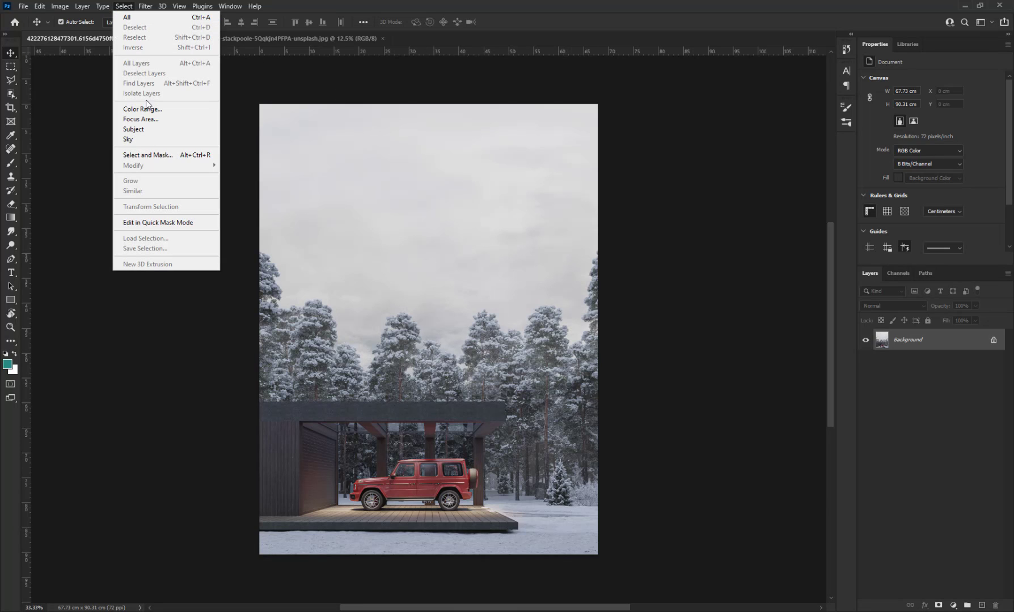
left_click(199, 140)
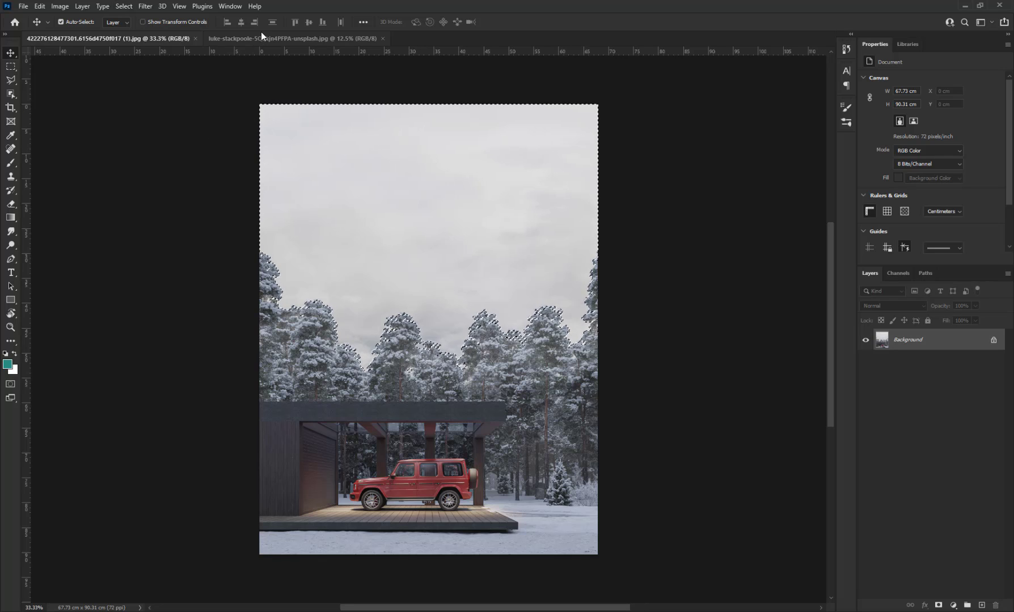
key("ctrl+Tab")
- Select the whole aurora image and paste it into the carport photo's sky selection
left_click(14, 68)
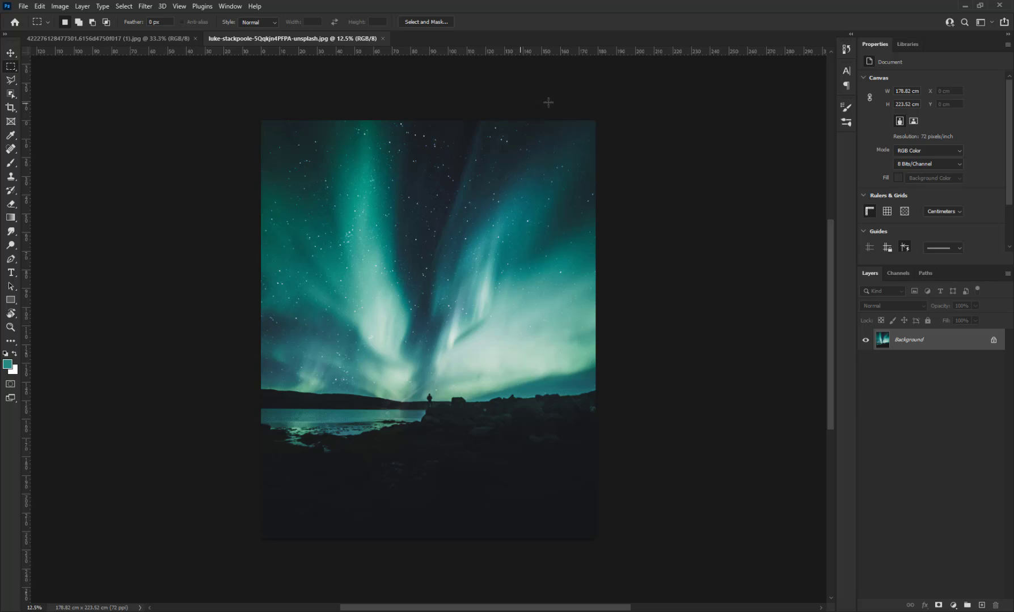
left_click_drag(606, 102, 258, 528)
left_click(141, 39)
left_click(10, 52)
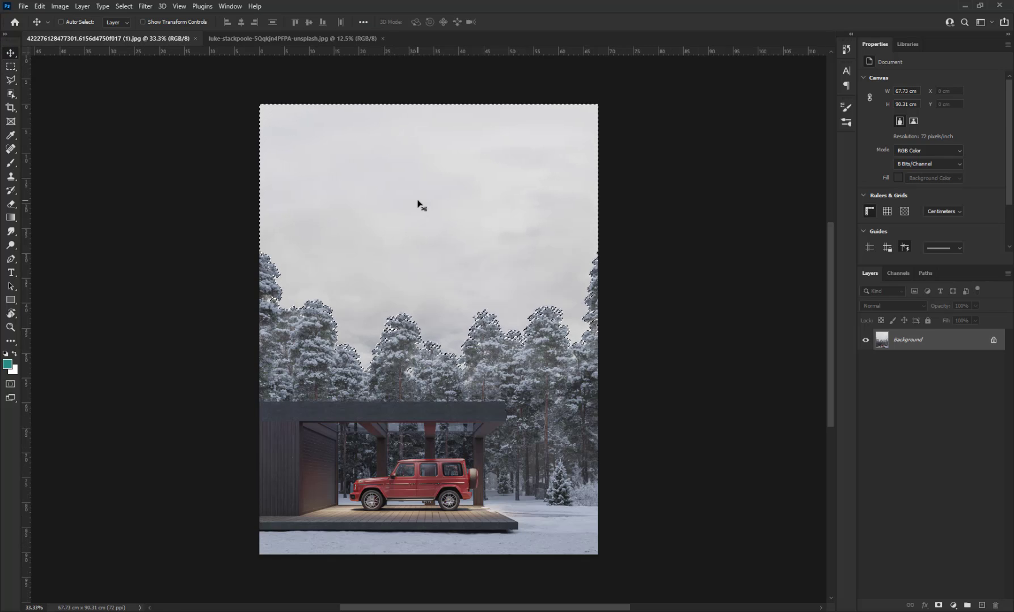
key("ctrl+shift+alt+v")
- Scale the pasted aurora layer down to the image width and fit the view
key("ctrl+minus")
key("ctrl+minus")
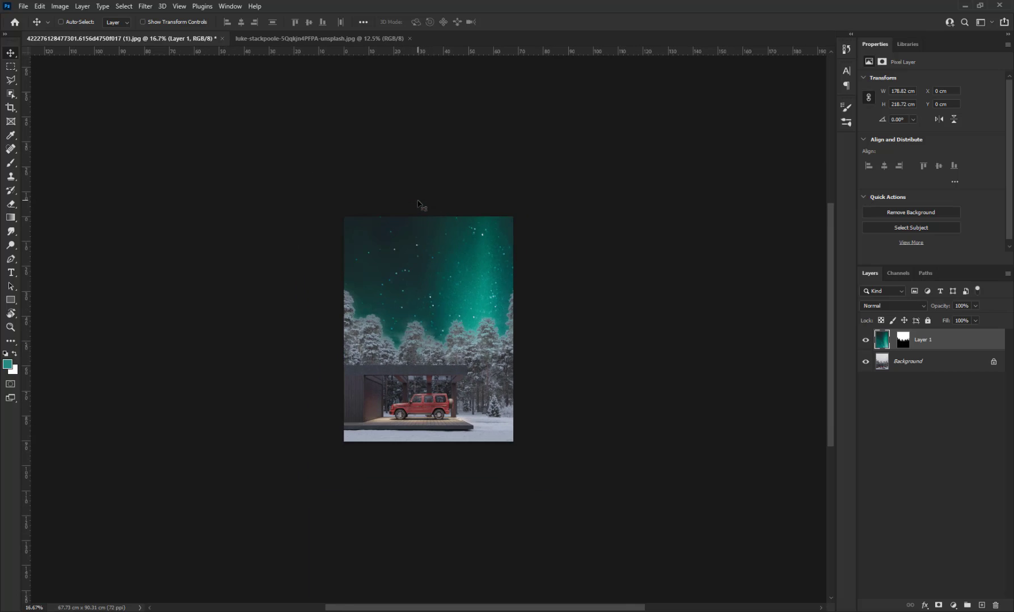
key("ctrl+t")
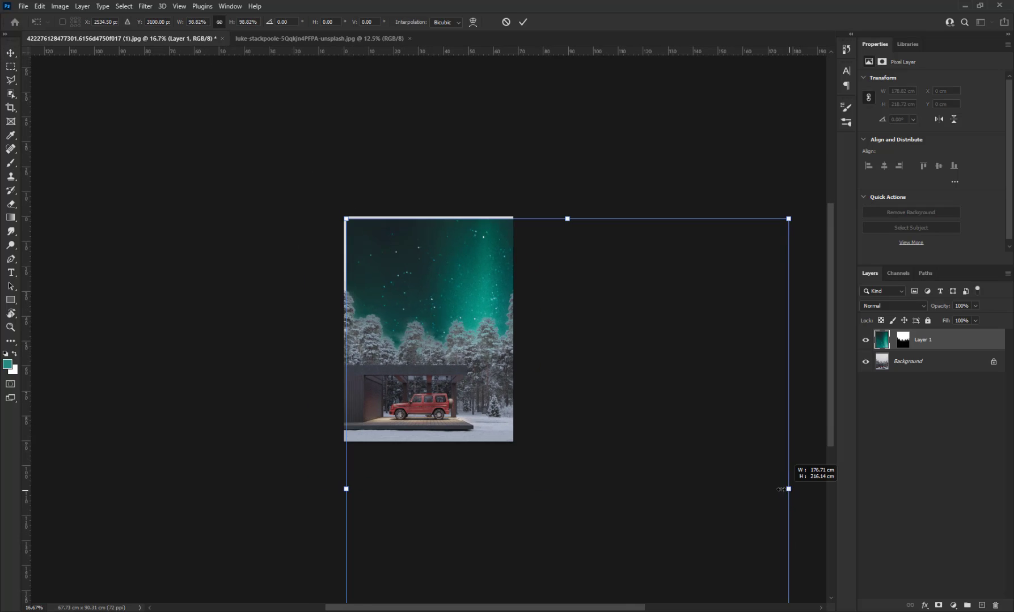
left_click_drag(785, 507, 506, 426)
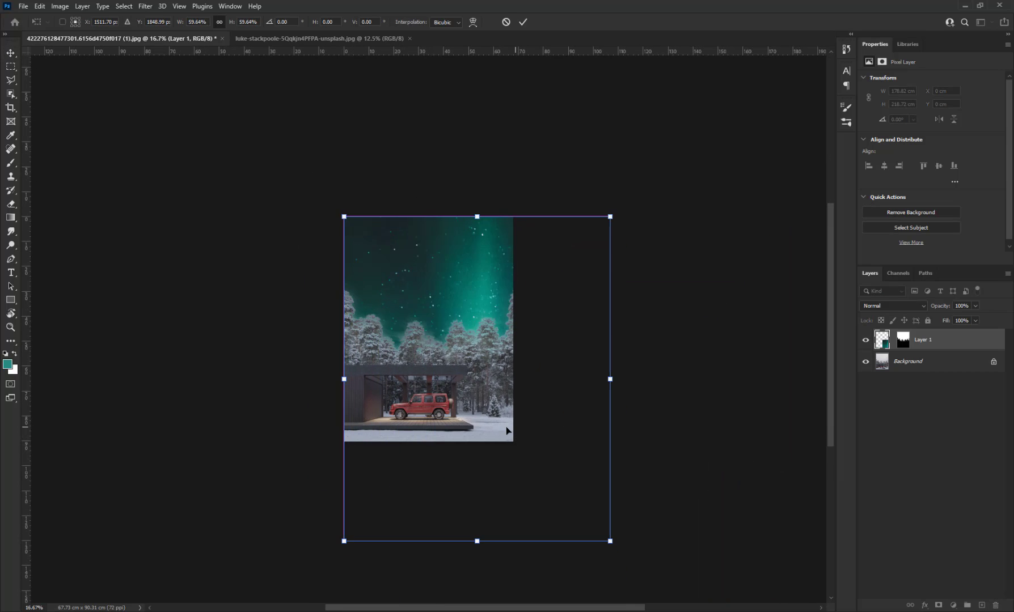
left_click_drag(614, 547, 510, 429)
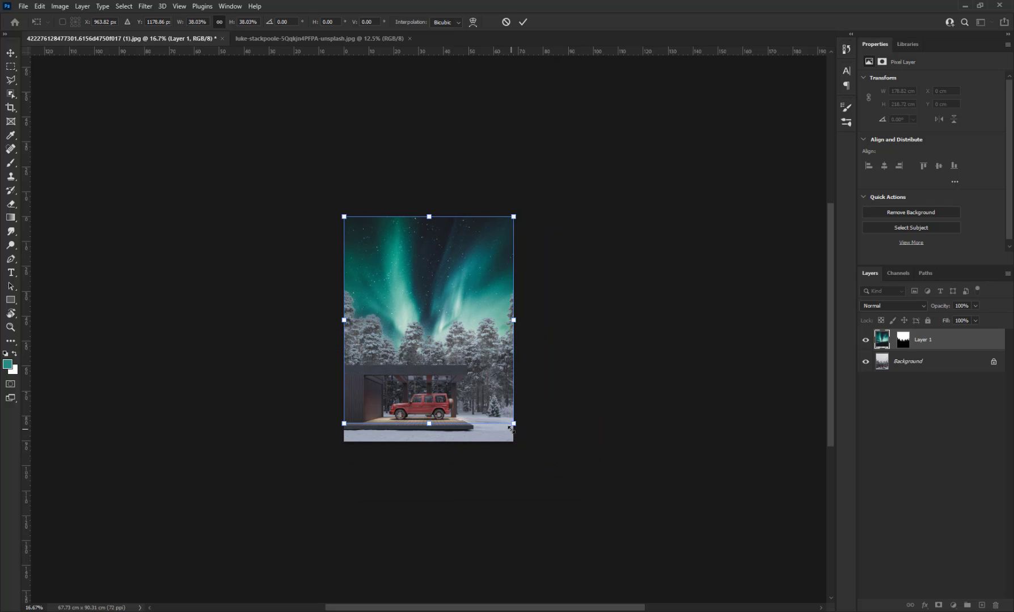
key("Return")
key("ctrl+0")
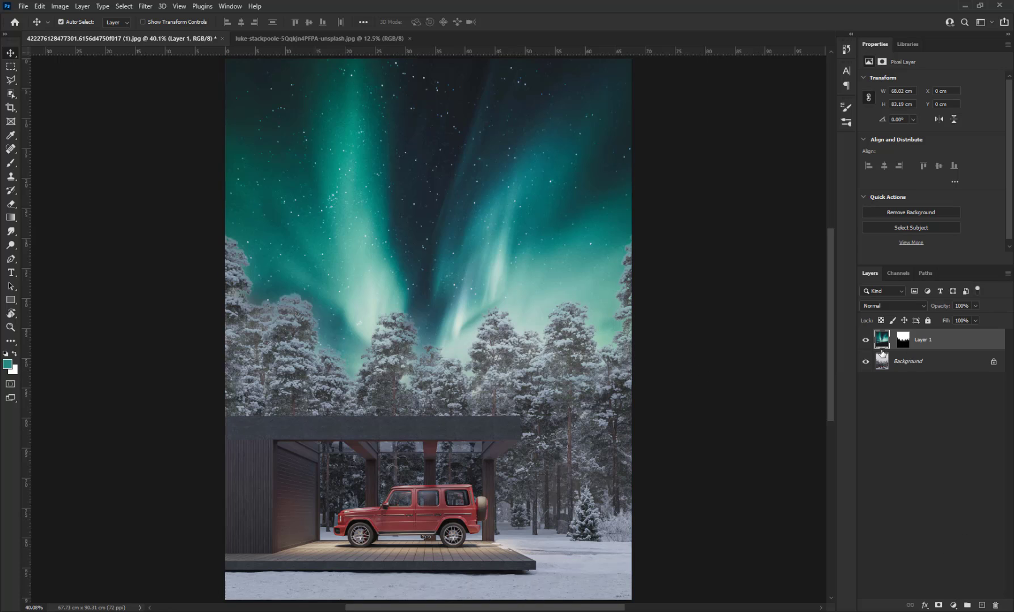
- Apply the Camera Raw filter to the Background layer with the Aquas hue set to -35
left_click(932, 366)
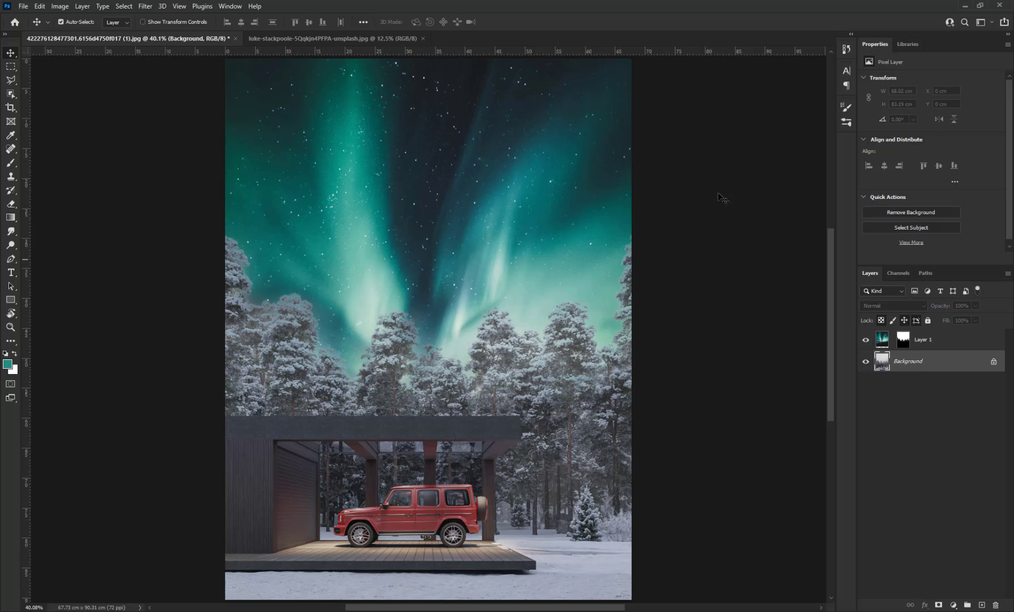
left_click(149, 8)
left_click(178, 85)
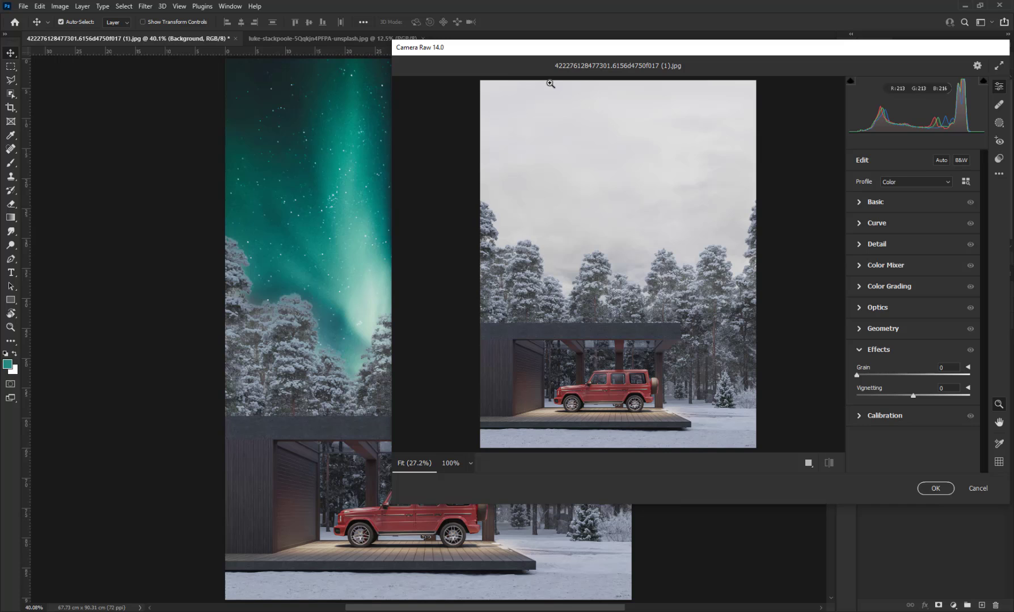
mouse_move(613, 53)
left_mouse_down()
mouse_move(564, 51)
mouse_move(594, 50)
left_mouse_up()
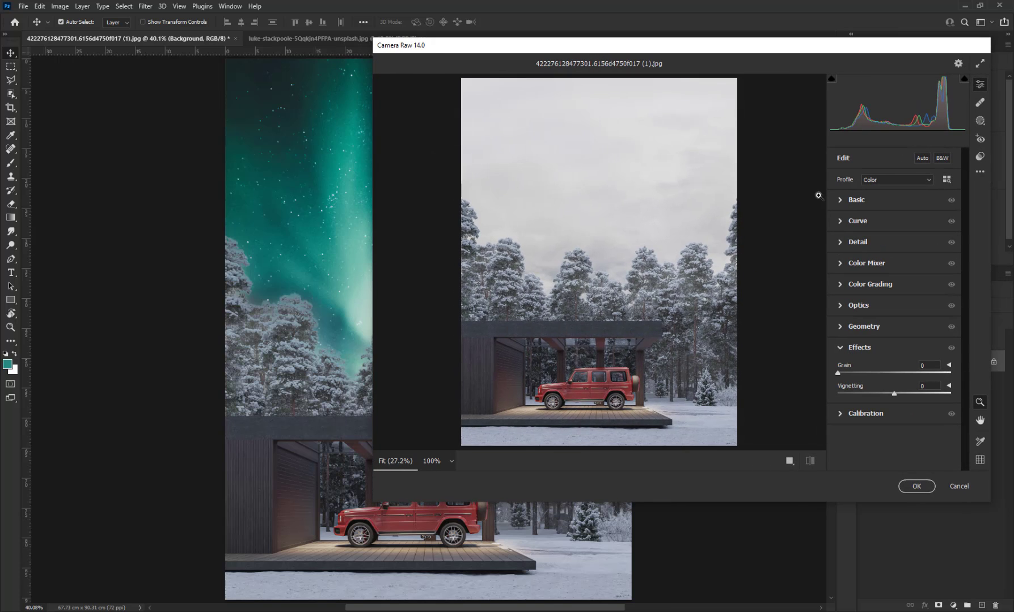
left_click(841, 288)
left_click(845, 193)
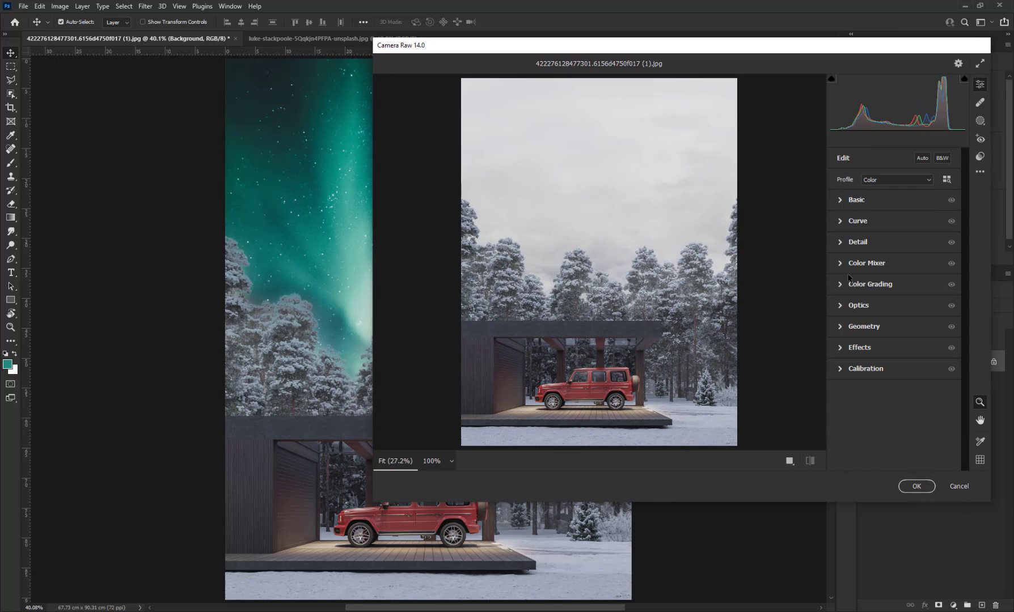
left_click(866, 316)
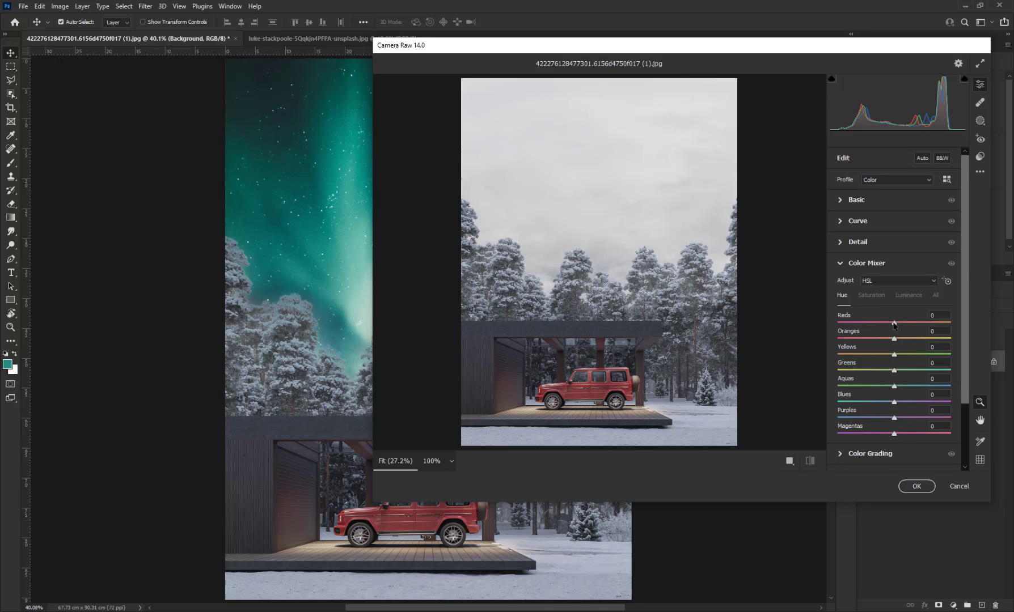
left_click_drag(894, 323, 894, 323)
left_click_drag(894, 385, 873, 387)
- Set Temperature +5, Tint -9, Vibrance -10 and Saturation -9, and apply the filter
left_click(854, 208)
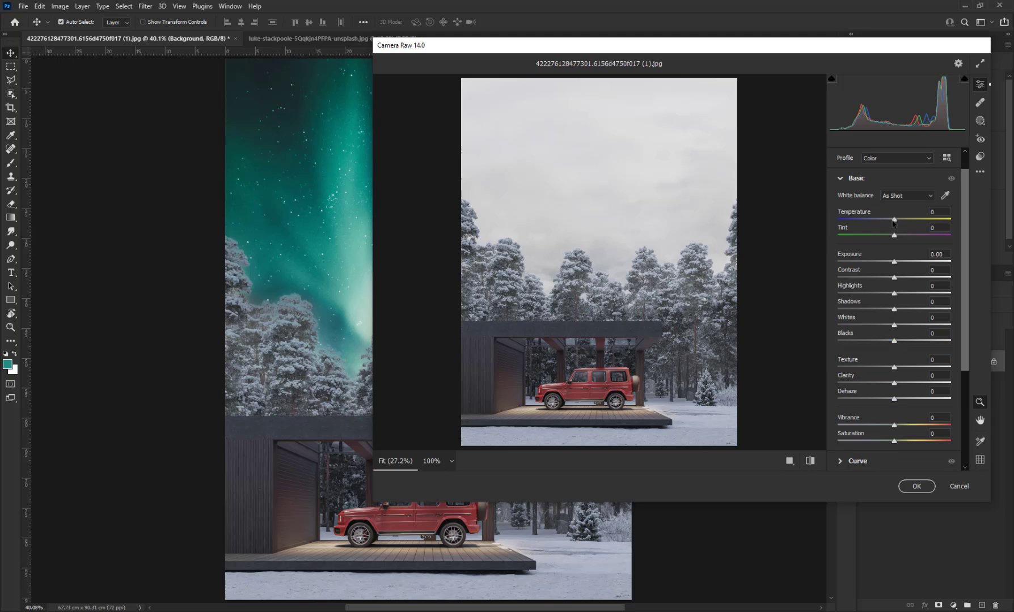
left_click_drag(894, 220, 890, 240)
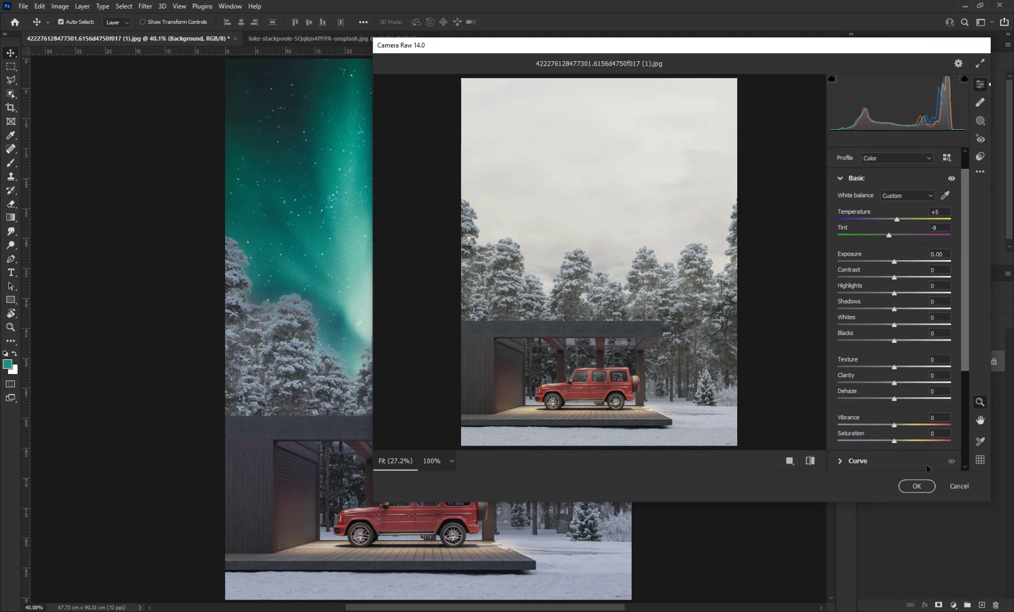
scroll(962, 357, "down", 3)
mouse_move(894, 378)
left_mouse_down()
mouse_move(866, 380)
mouse_move(889, 378)
mouse_move(879, 363)
mouse_move(889, 365)
left_mouse_up()
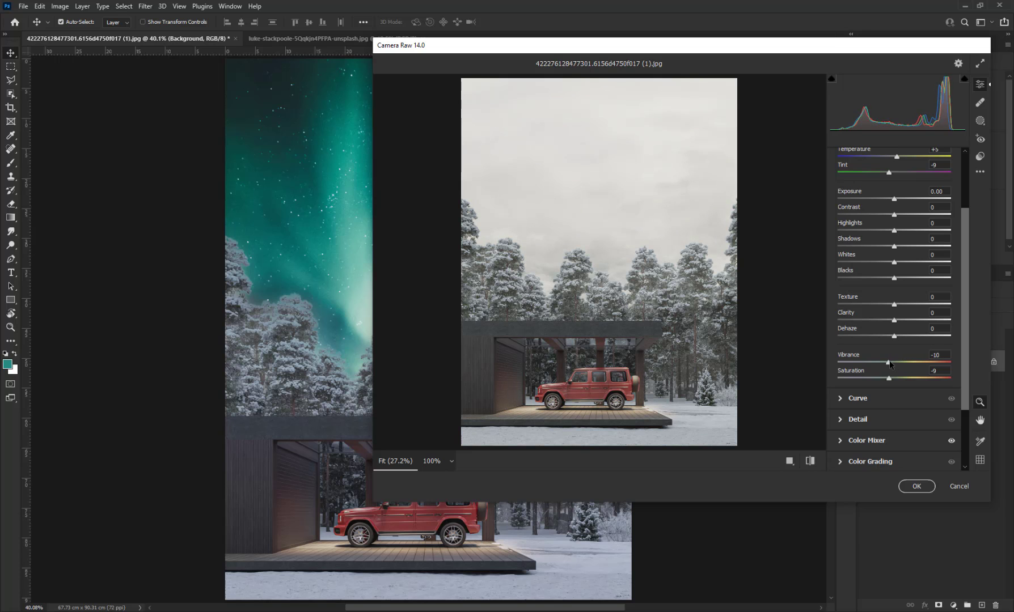
left_click(919, 489)
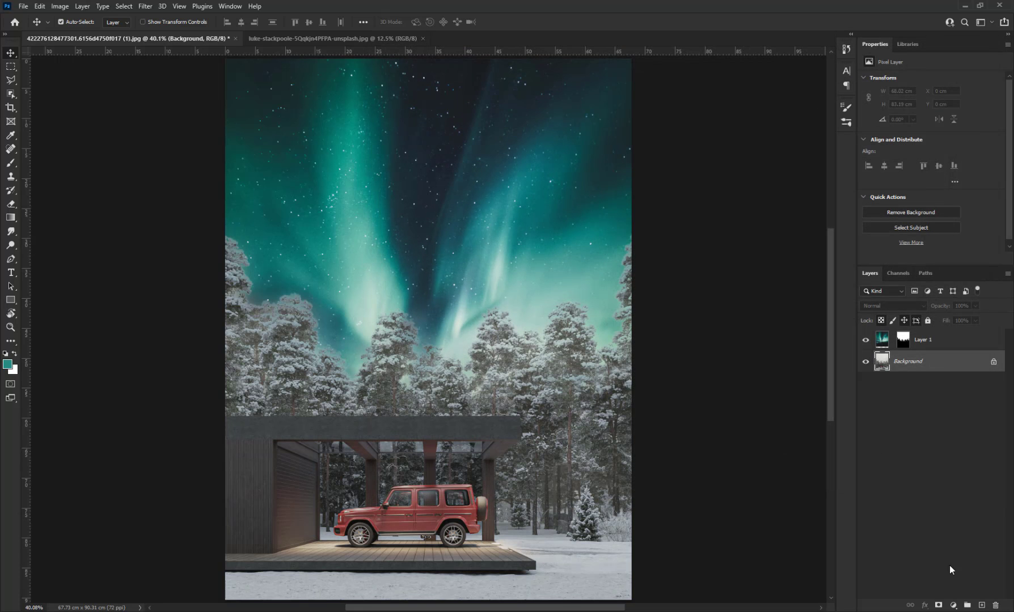
- Add a Color Balance layer nudging midtones toward magenta and a slightly lowered Vibrance layer
left_click(955, 606)
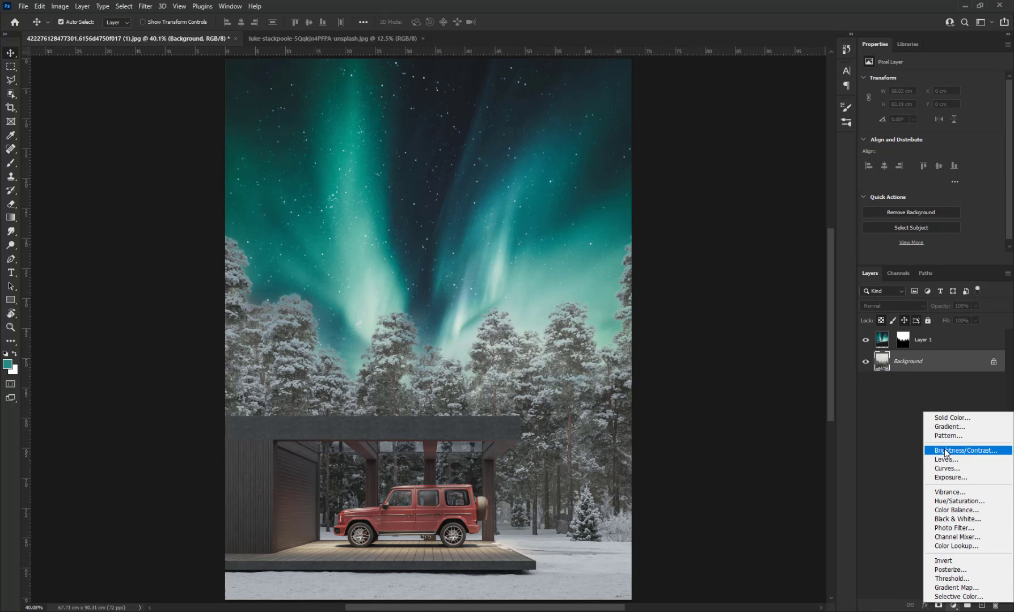
left_click(952, 509)
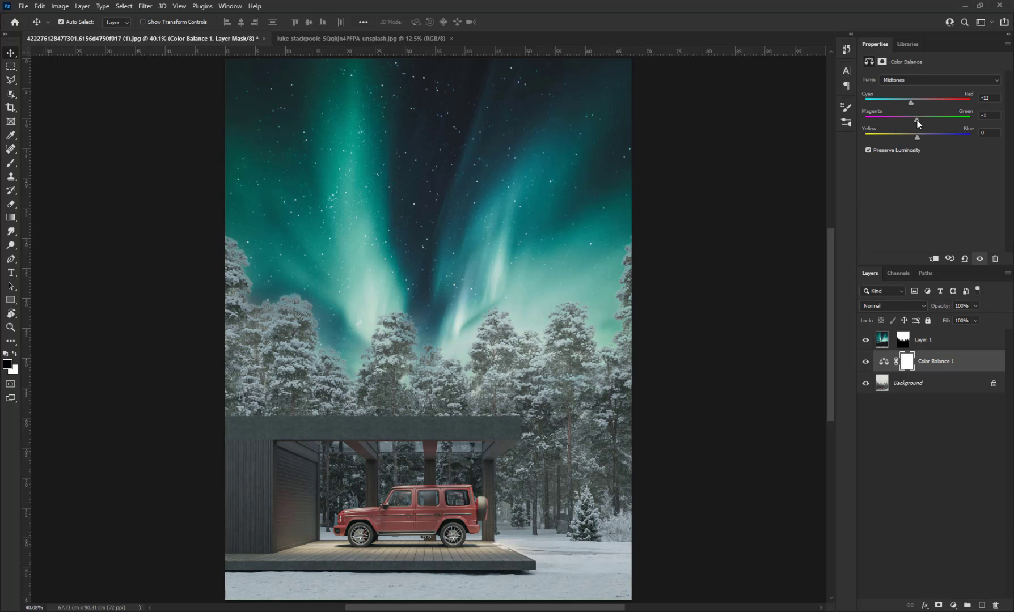
left_click_drag(917, 120, 913, 134)
key("ctrl+minus")
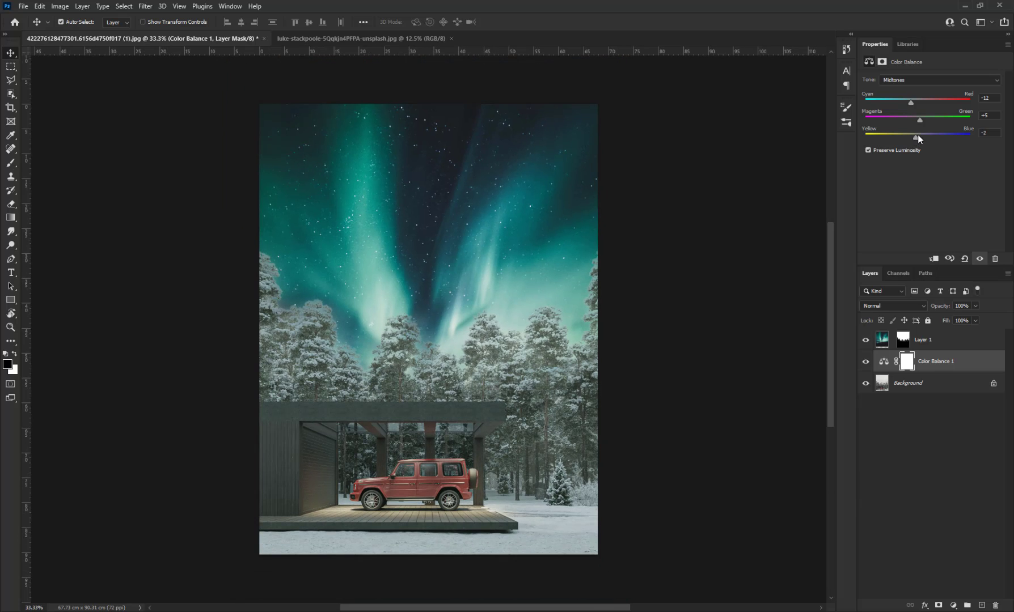
left_click_drag(919, 120, 917, 121)
left_click(954, 605)
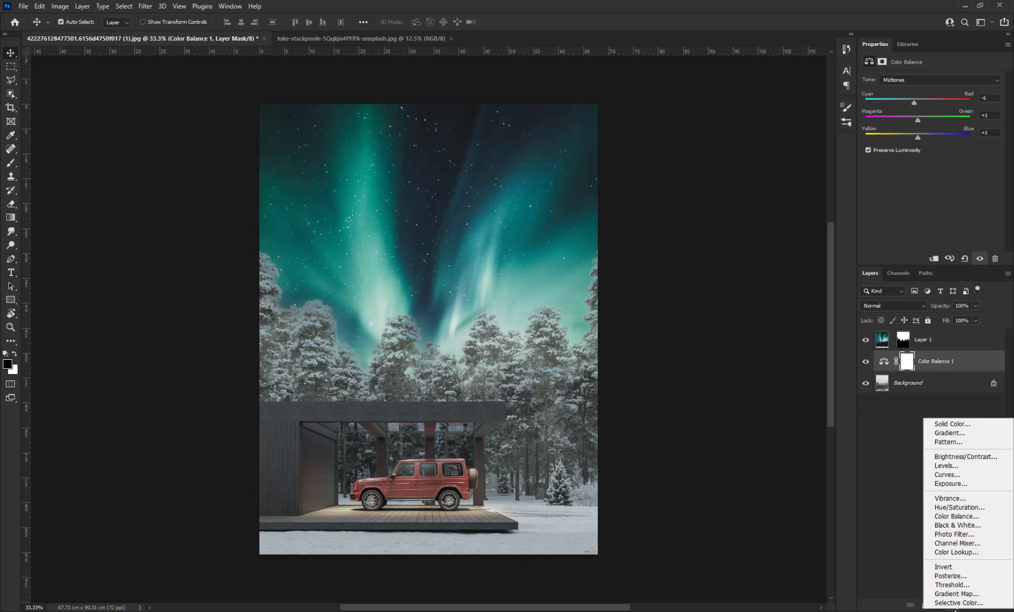
left_click(957, 498)
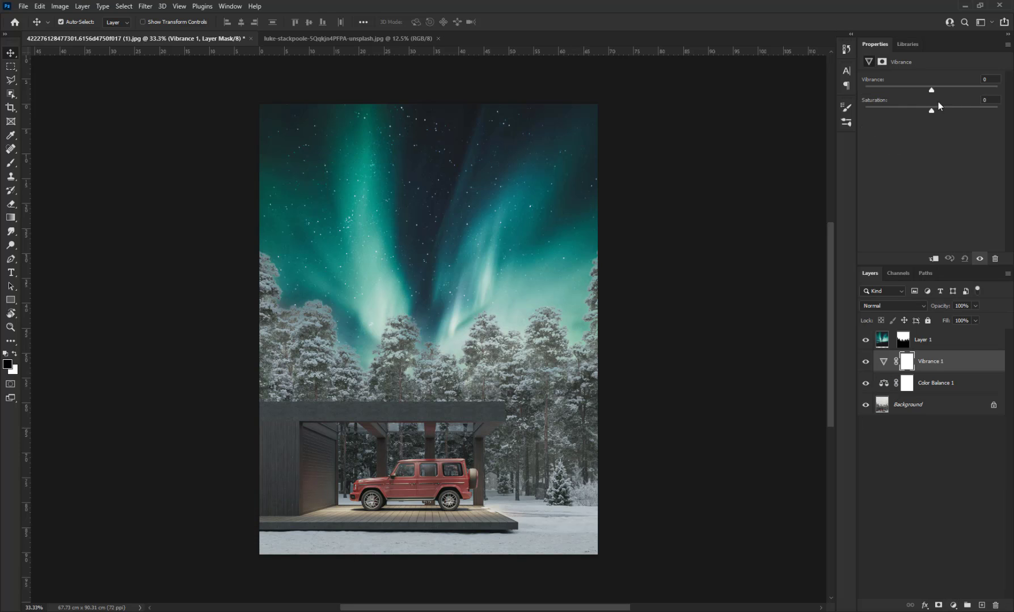
left_click_drag(929, 89, 928, 89)
- Add a Photo Filter layer with colour #1f6250 at 61% density
left_click(954, 606)
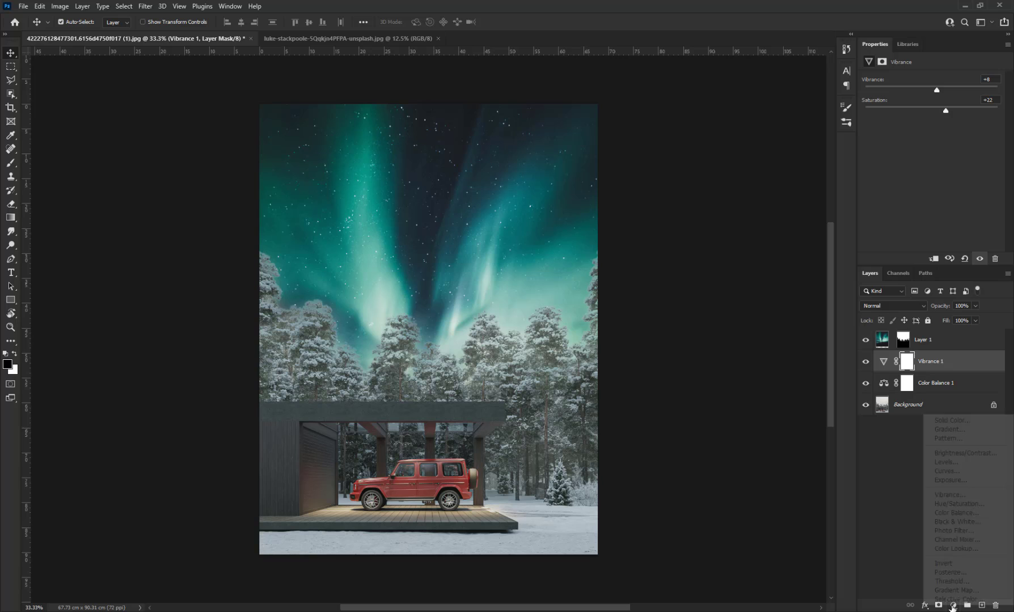
left_click(958, 531)
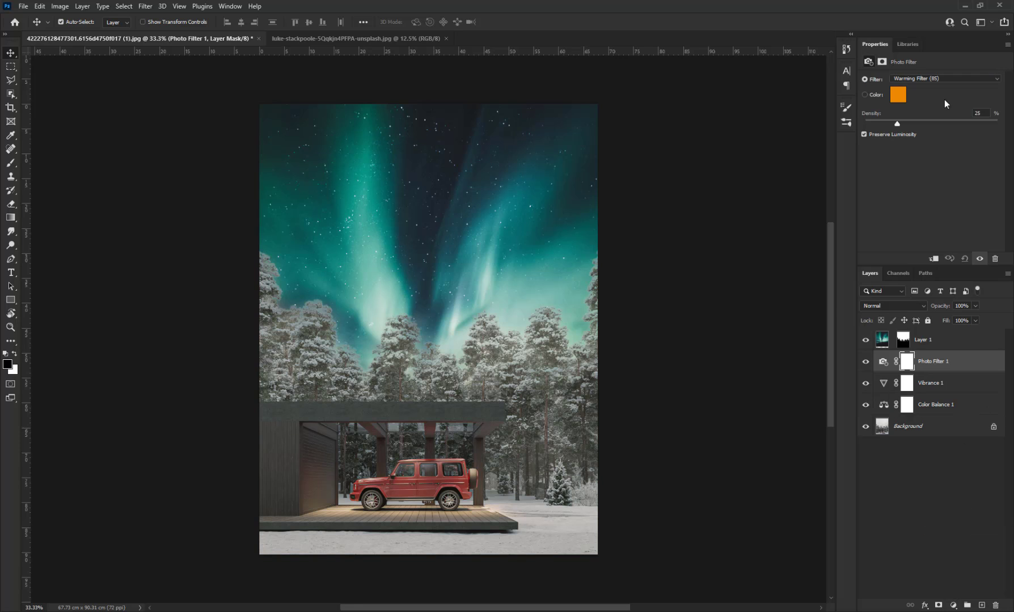
left_click(899, 98)
mouse_move(808, 345)
left_mouse_down()
mouse_move(814, 304)
mouse_move(749, 317)
left_mouse_up()
left_click(731, 319)
left_click(762, 325)
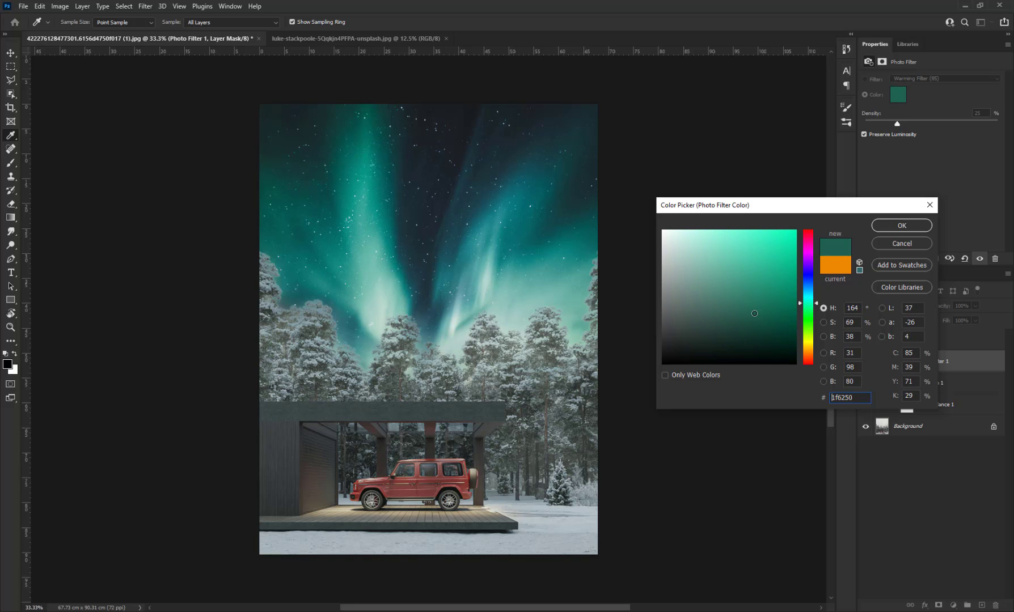
left_click(902, 226)
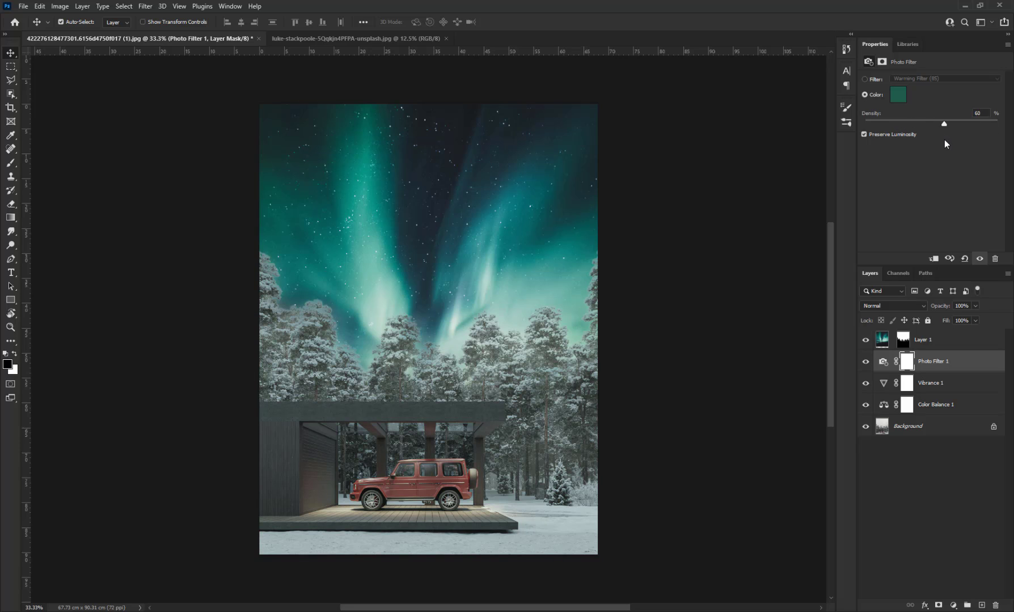
left_click(954, 606)
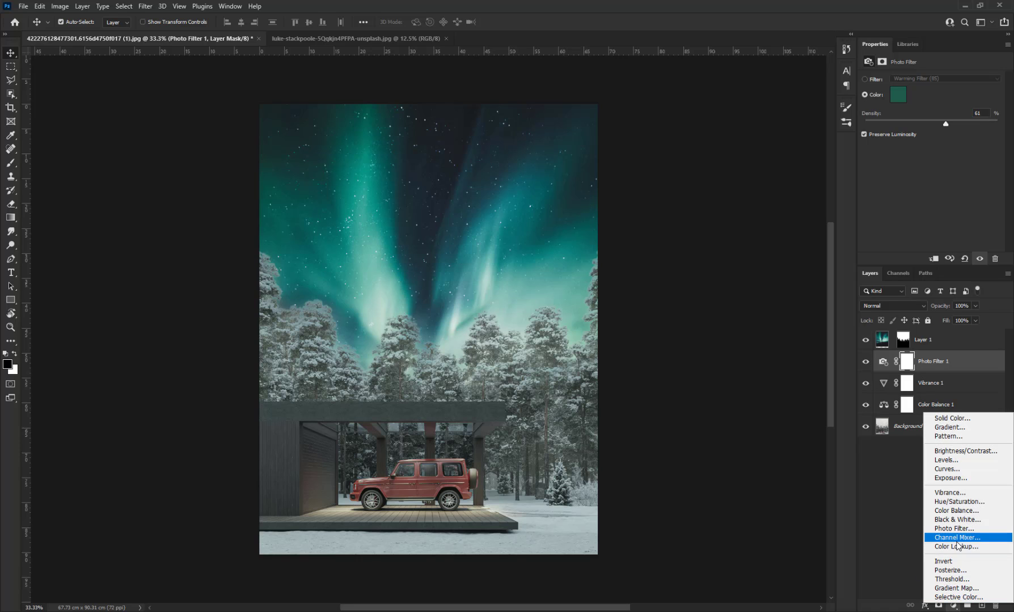
- Add Selective Color (Reds: Cyan -38, Black +27) and Channel Mixer (Green -2, Blue +9, Constant -4) layers
left_click(958, 597)
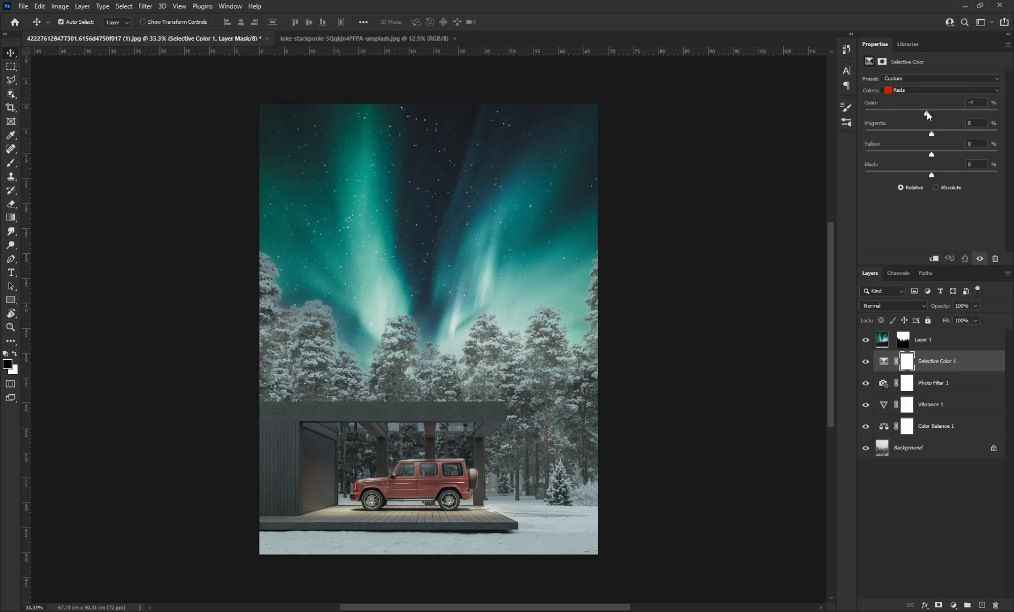
mouse_move(926, 113)
left_mouse_down()
mouse_move(906, 112)
mouse_move(938, 137)
mouse_move(941, 176)
left_mouse_up()
left_click(953, 605)
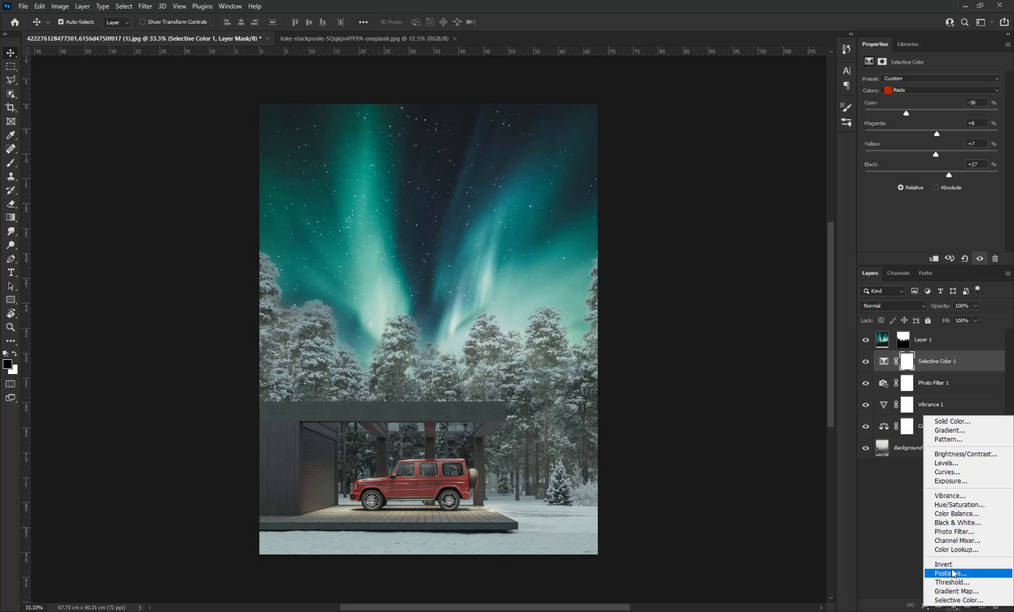
left_click(957, 541)
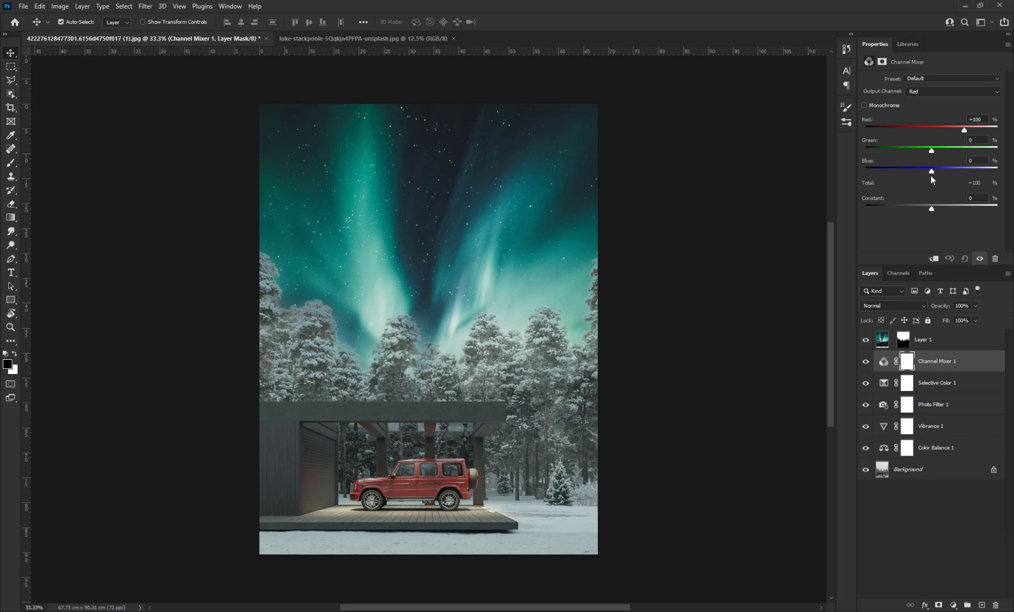
mouse_move(930, 209)
left_mouse_down()
mouse_move(929, 170)
mouse_move(947, 170)
mouse_move(936, 171)
mouse_move(930, 151)
mouse_move(966, 130)
left_mouse_up()
- Add a clipped Exposure layer with exposure -0.66, offset -0.0060 and gamma 0.85
left_click(954, 606)
left_click(953, 432)
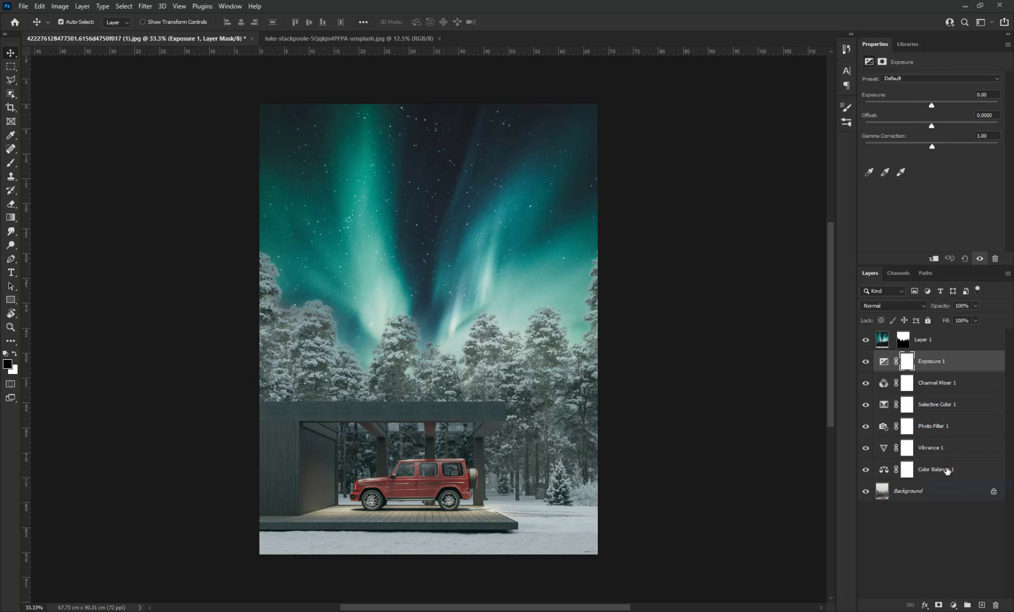
mouse_move(931, 104)
left_mouse_down()
mouse_move(940, 104)
mouse_move(925, 106)
mouse_move(939, 145)
left_mouse_up()
left_click(934, 259)
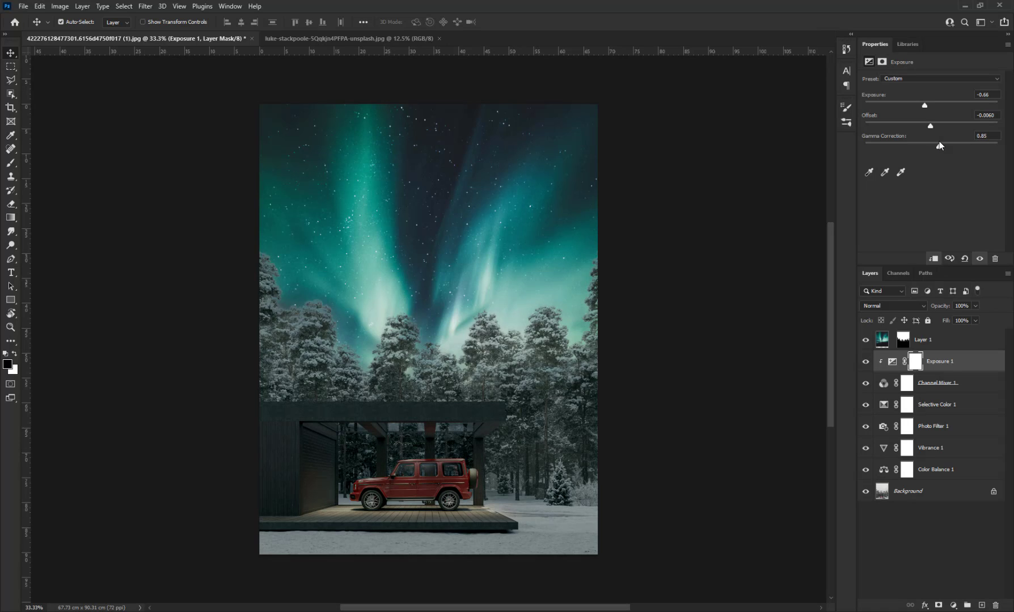
- Switch to the Eraser with the aurora Layer 1 active
key("alt+comma")
key("e")
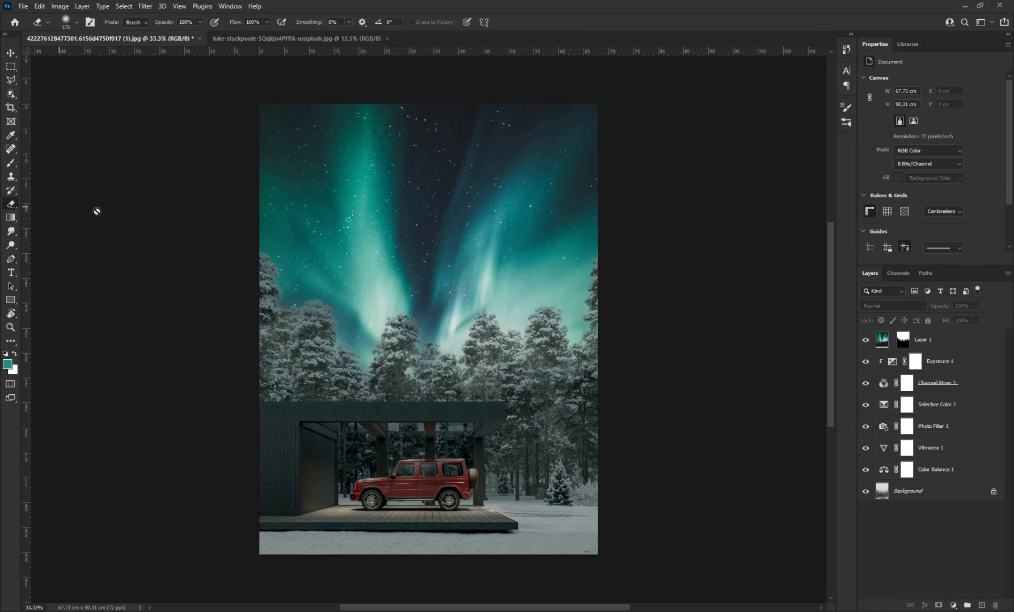
key("alt+period")
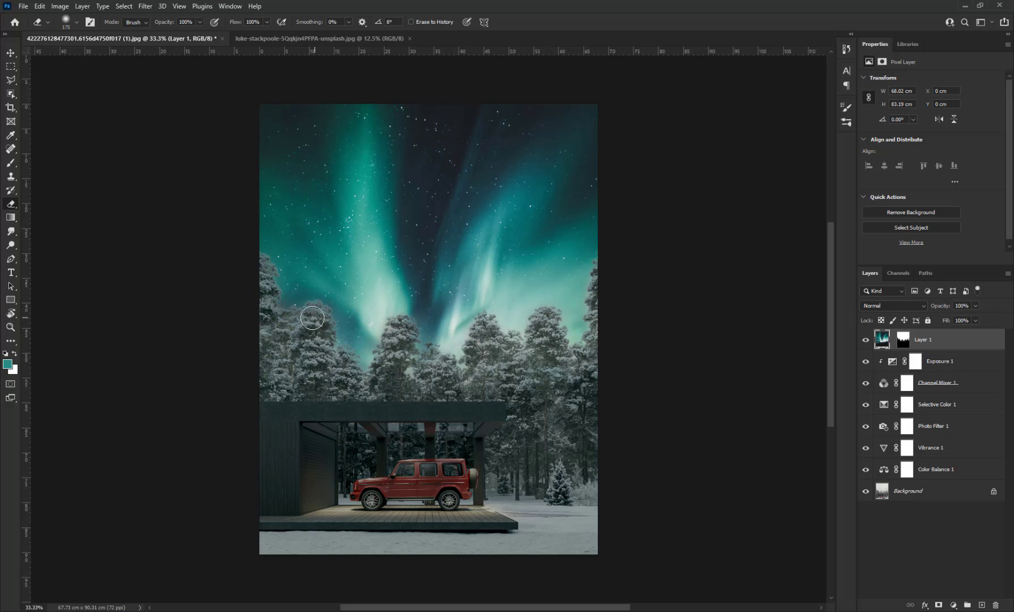
- Add a Brightness/Contrast layer just above the Background with brightness -9 and contrast 32
key("v")
left_click(907, 491)
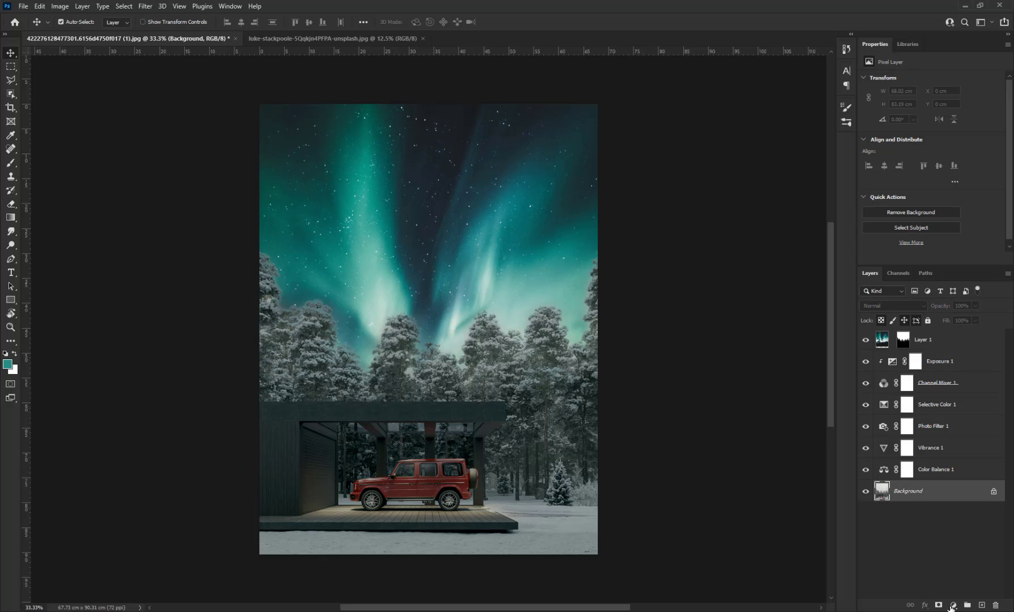
left_click(953, 606)
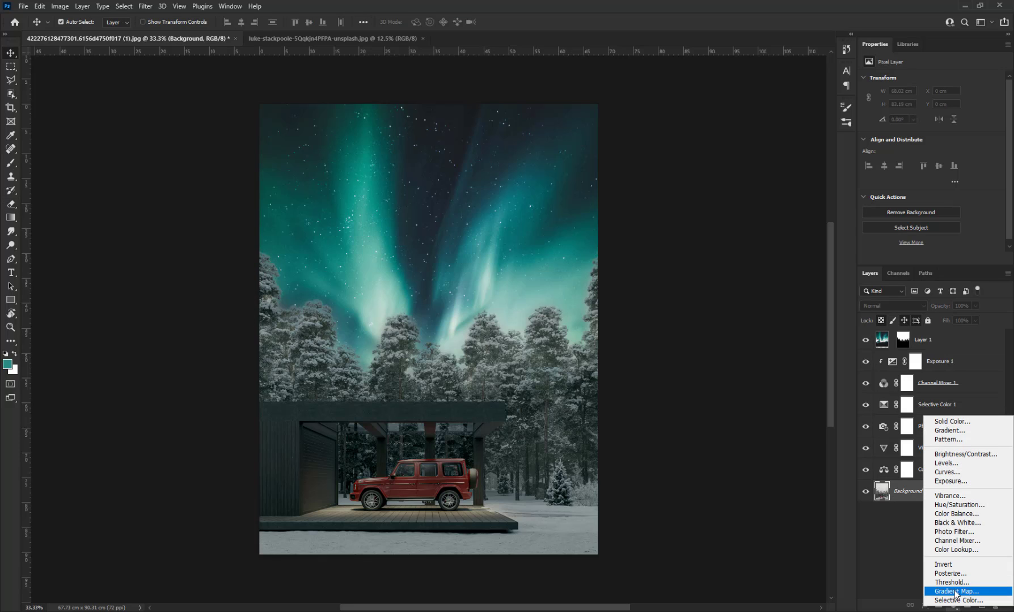
left_click(978, 454)
left_click_drag(931, 107, 928, 110)
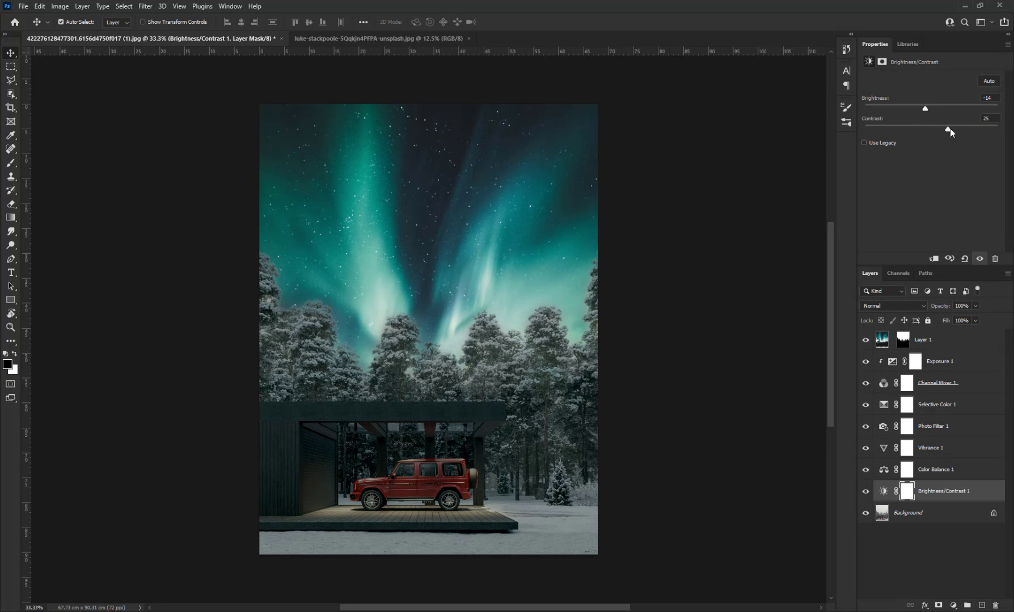
mouse_move(959, 129)
left_mouse_down()
mouse_move(933, 109)
mouse_move(908, 113)
mouse_move(930, 108)
mouse_move(938, 131)
left_mouse_up()
left_click(713, 277)
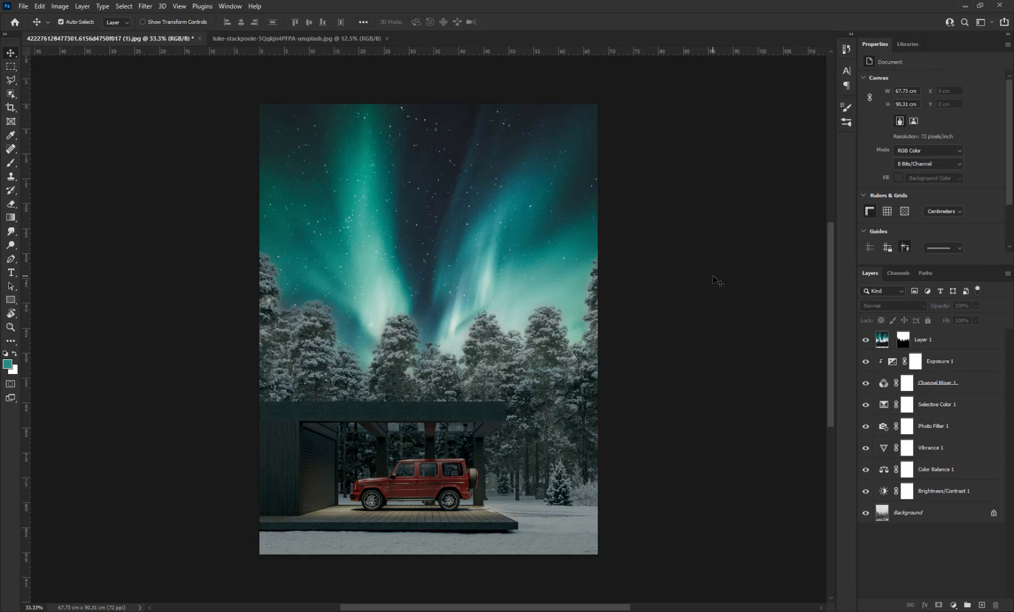
- Unlock the Background and select it together with Layer 1 and all adjustment layers
left_click(335, 460)
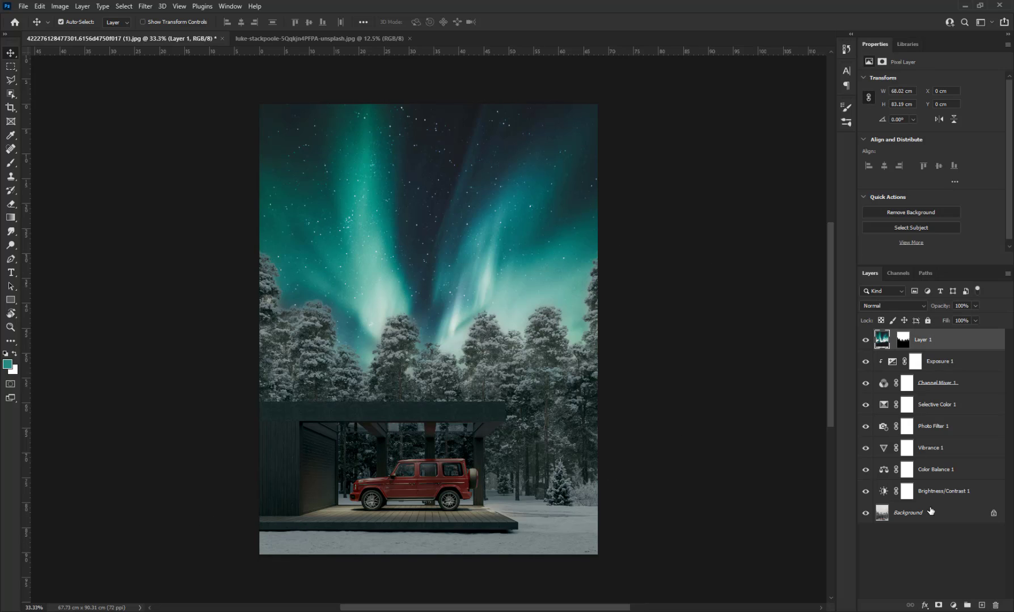
left_click(994, 513)
left_click(961, 341, "ctrl")
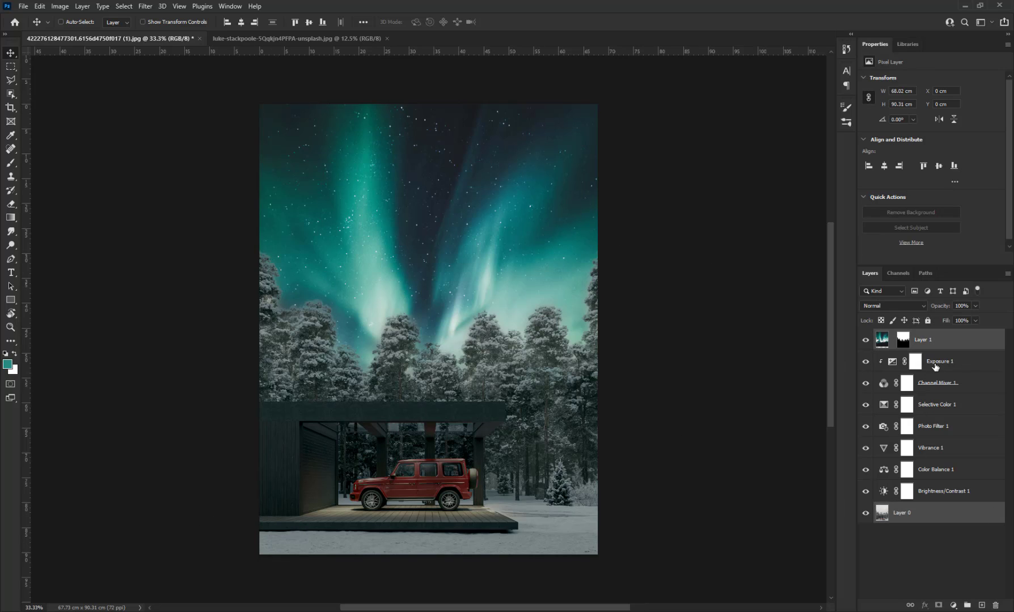
left_click(935, 368, "ctrl")
left_click(939, 390, "ctrl")
left_click(951, 492, "ctrl")
left_click(957, 469, "ctrl")
left_click(959, 448, "ctrl")
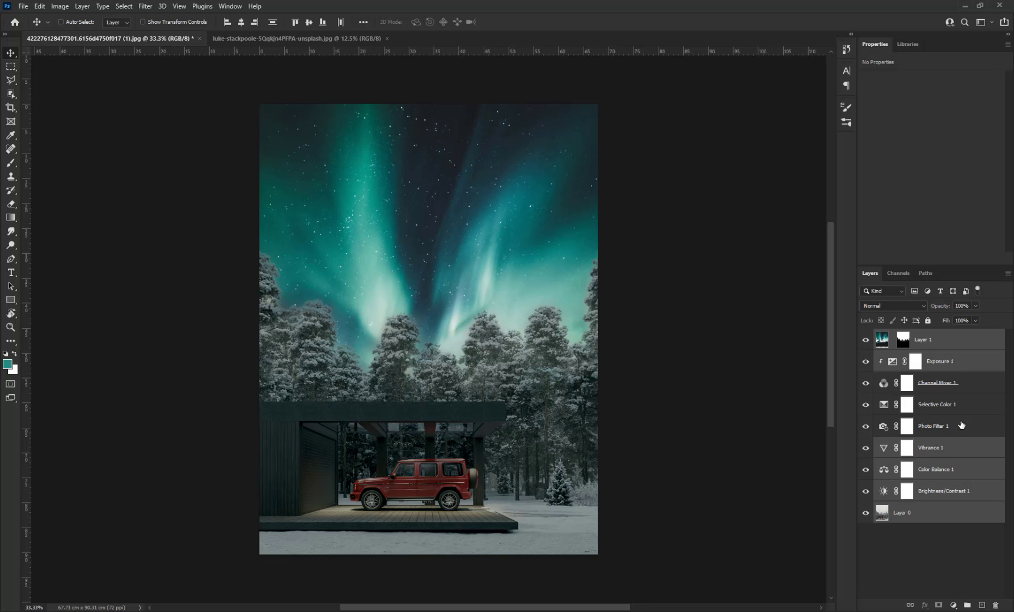
left_click(962, 427, "ctrl")
left_click(963, 404, "ctrl")
- Merge the selected layers into a single Layer 1 and launch the Camera Raw filter
right_click(963, 382)
left_click(921, 481)
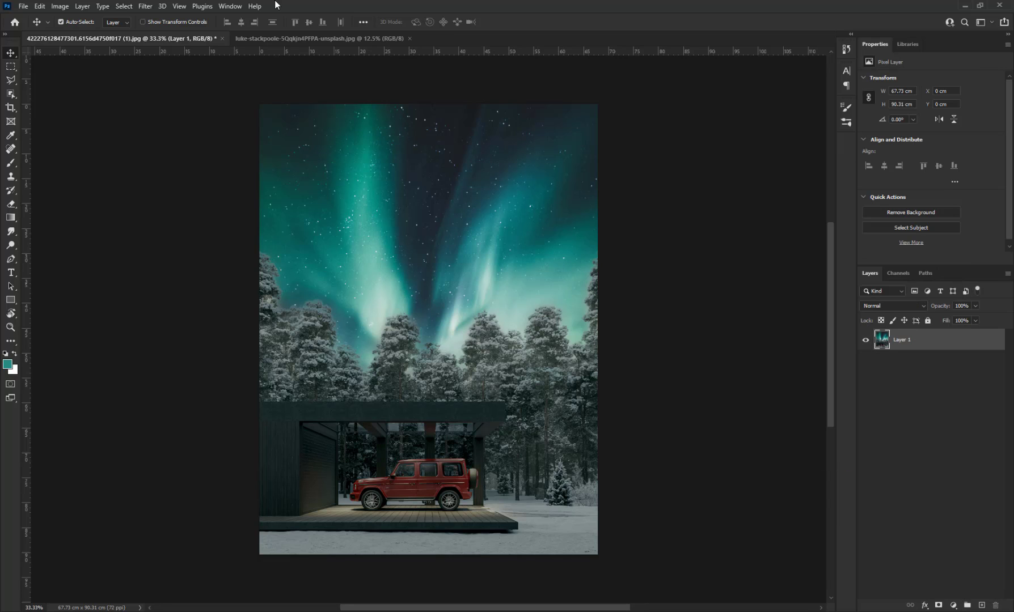
left_click(145, 7)
left_click(173, 84)
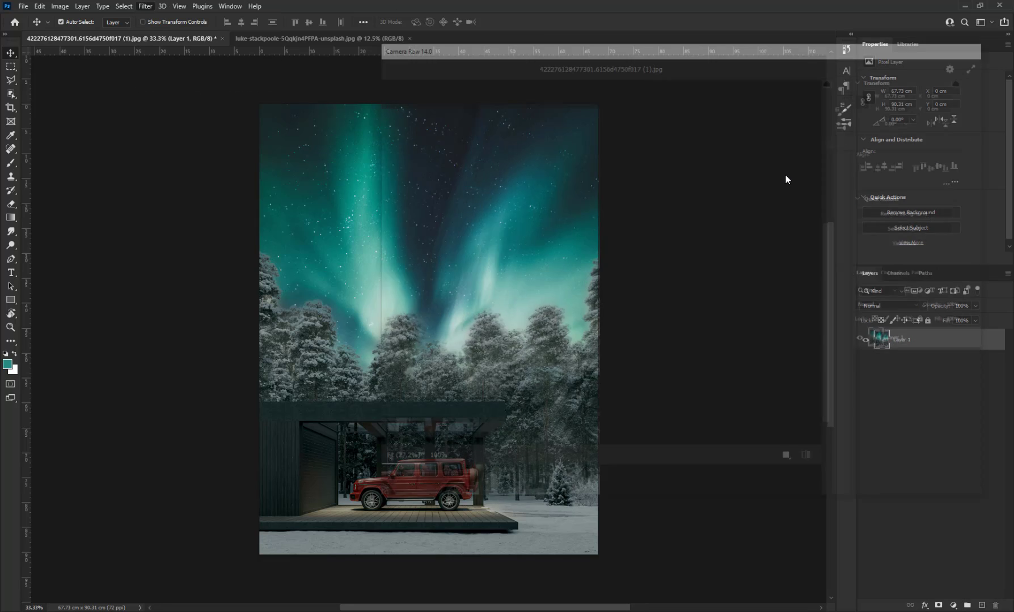
- Cool the white balance; set Exposure +0.05, Contrast +9, Highlights -18, Blacks -14, Clarity +2, Vibrance -8
left_click_drag(896, 243, 896, 285)
left_click_drag(894, 283, 900, 300)
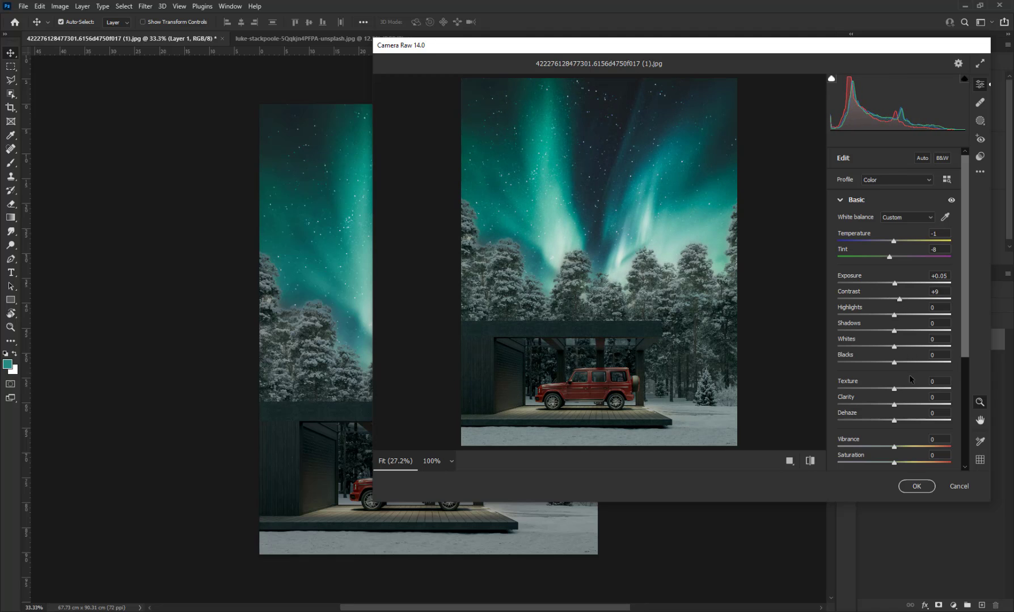
scroll(966, 355, "down", 3)
left_click_drag(894, 230, 885, 233)
left_click_drag(895, 285, 888, 284)
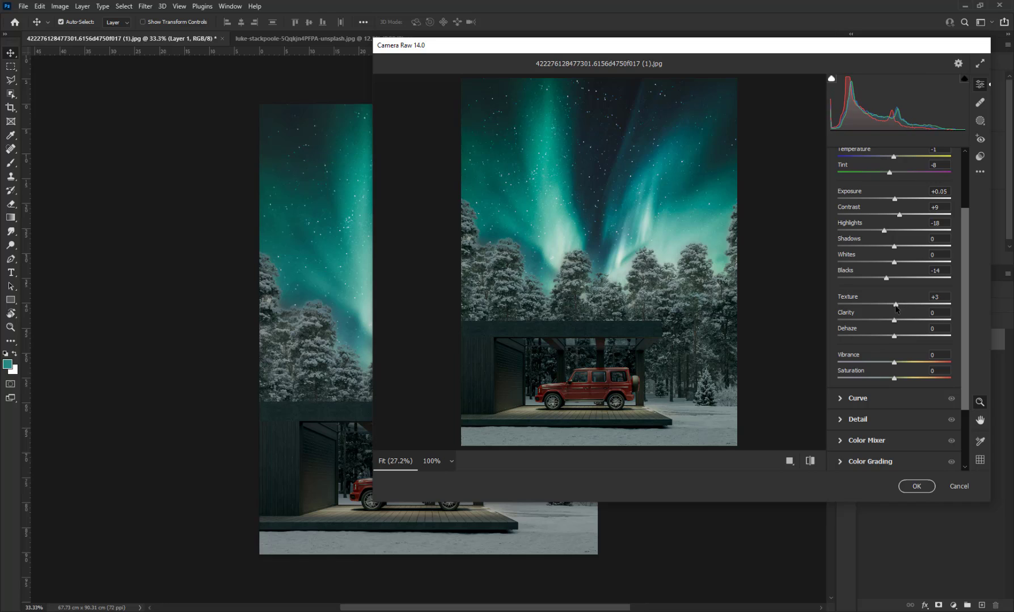
left_click_drag(905, 306, 894, 307)
left_click_drag(894, 321, 896, 321)
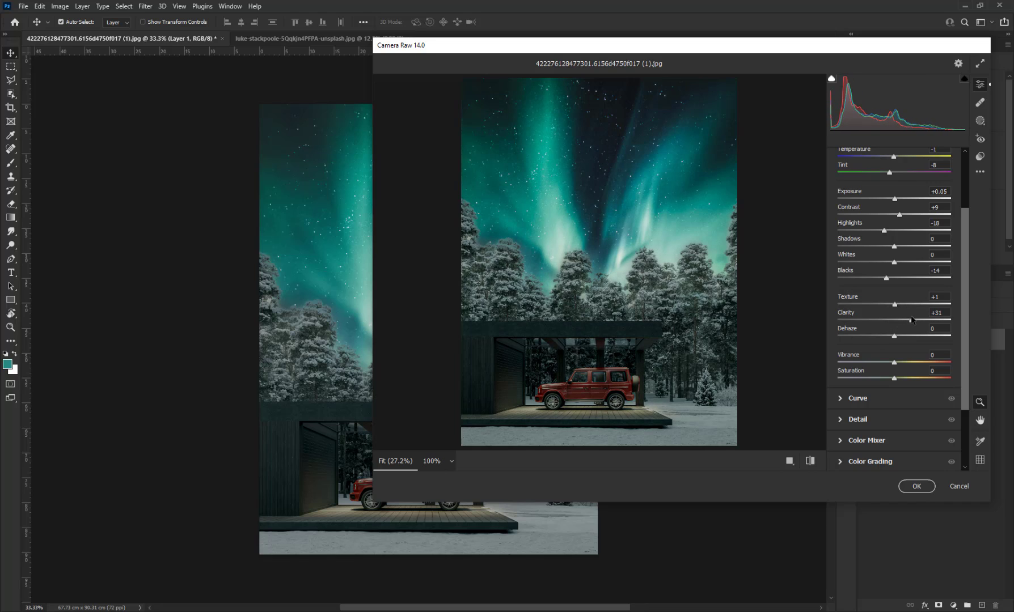
mouse_move(894, 363)
left_mouse_down()
mouse_move(885, 362)
mouse_move(896, 381)
left_mouse_up()
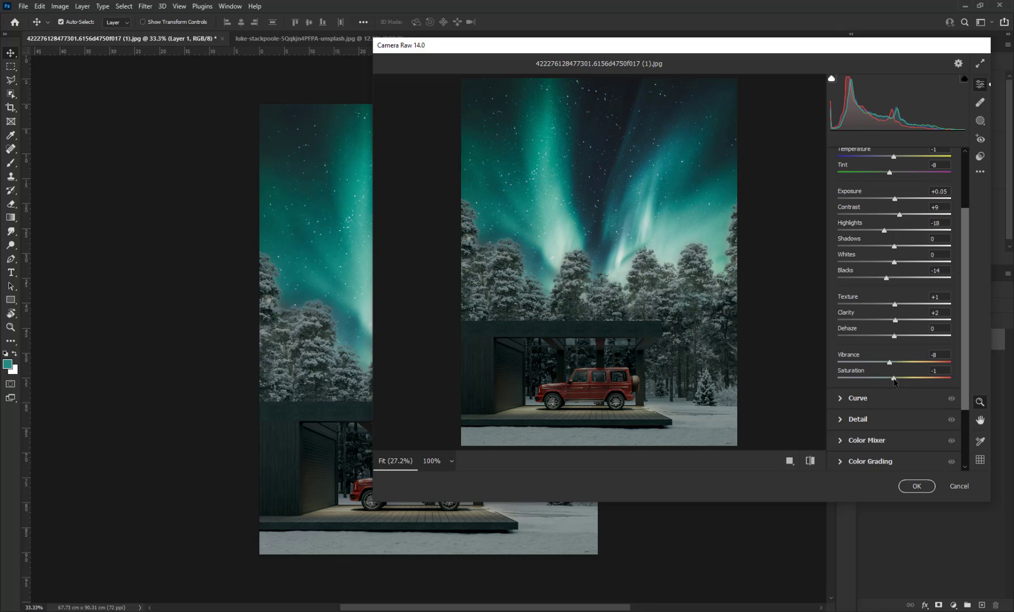
left_click(926, 488)
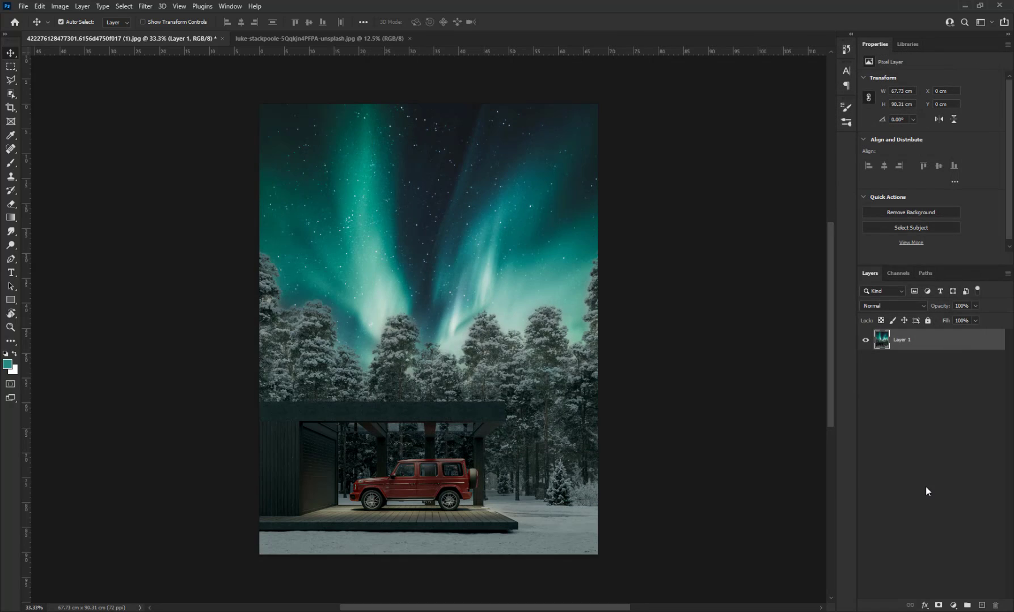
left_click(645, 290)
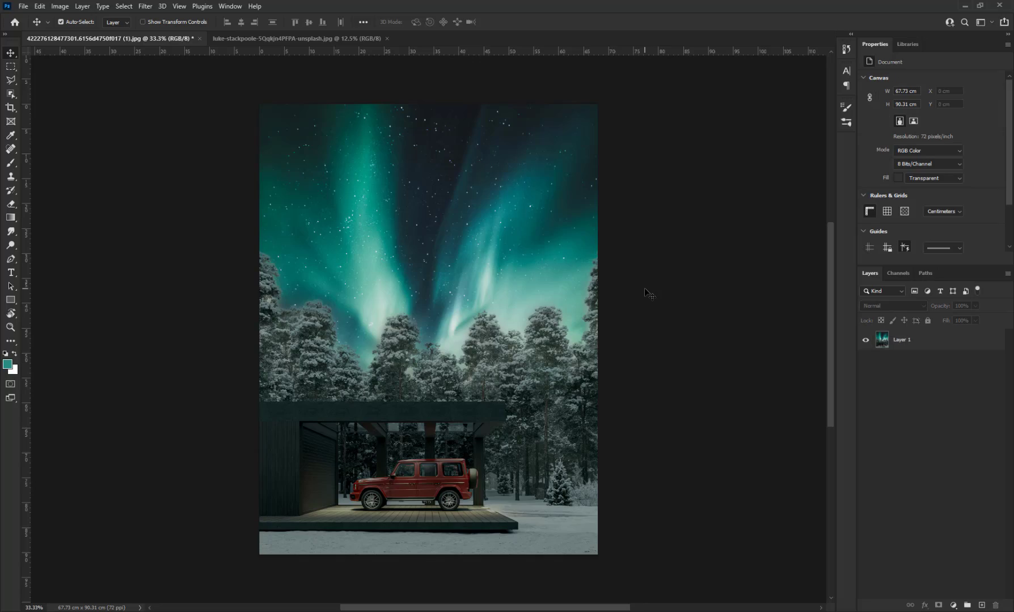